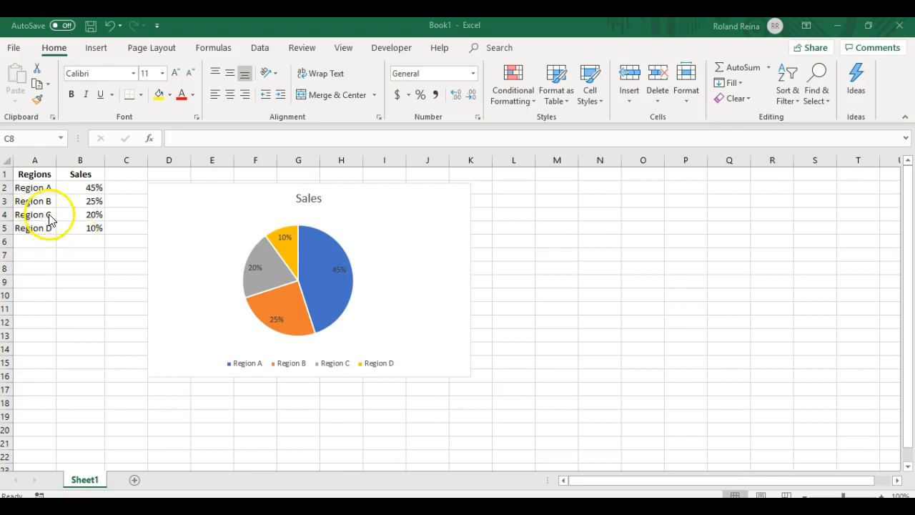
- Select the Regions and Sales data table and delete the existing Sales pie chart
click(50, 214)
click(47, 214)
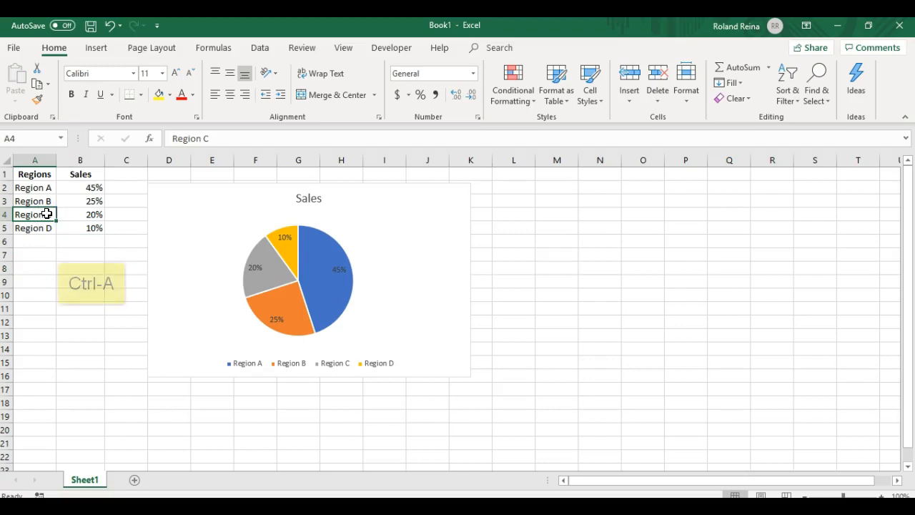
key(ctrl+a)
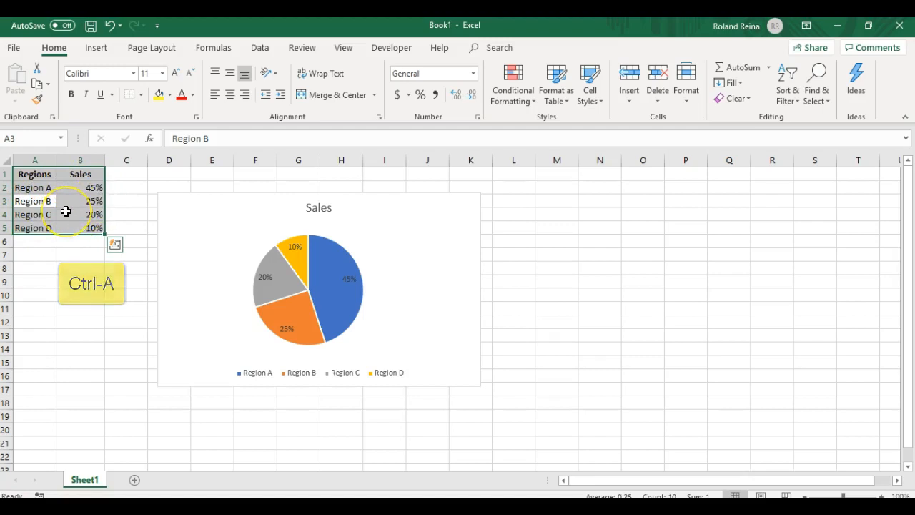
click(235, 241)
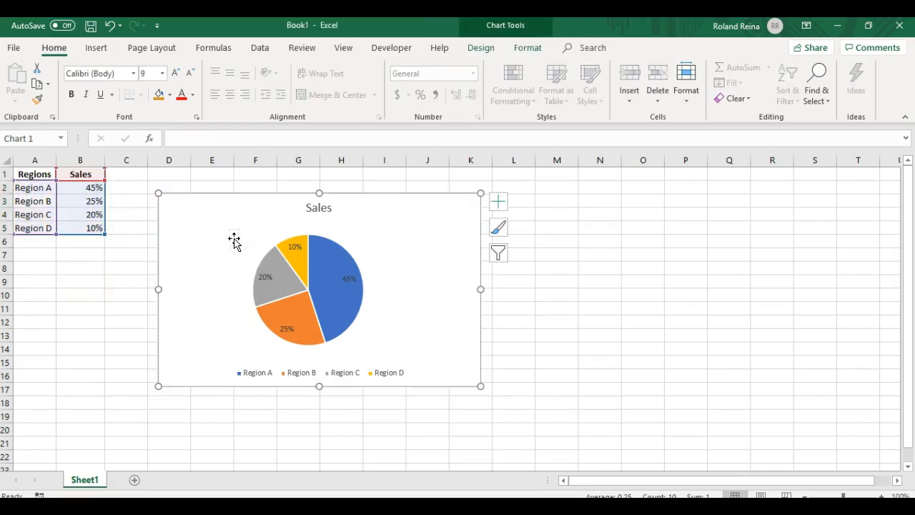
key(Delete)
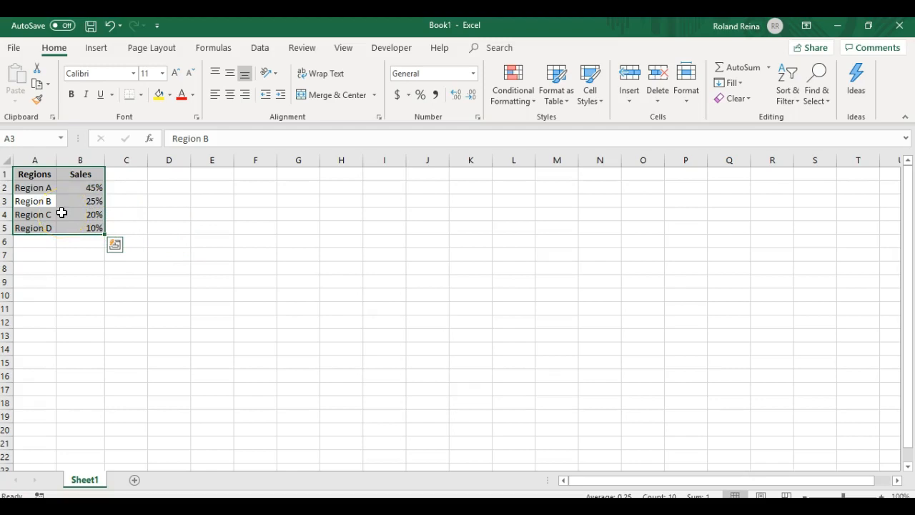
- Insert a 2-D Pie chart from the selected data and move it next to the table
click(98, 48)
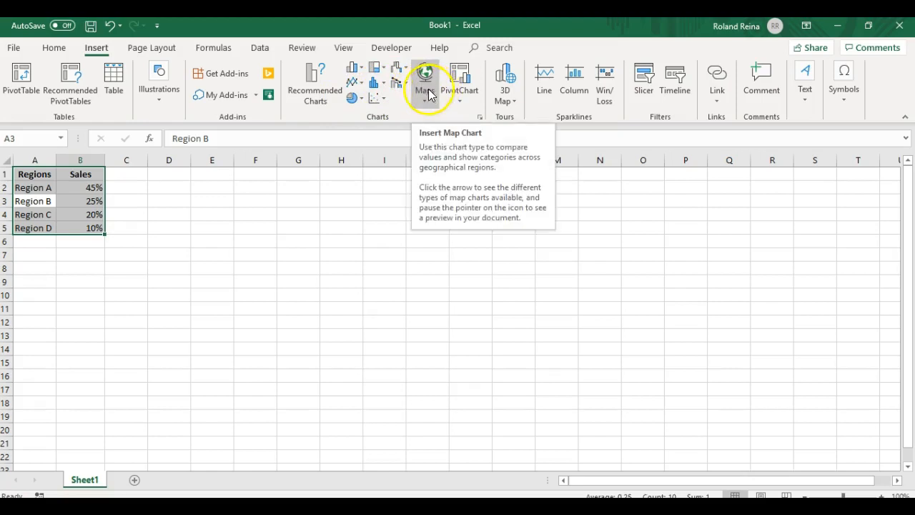
click(361, 99)
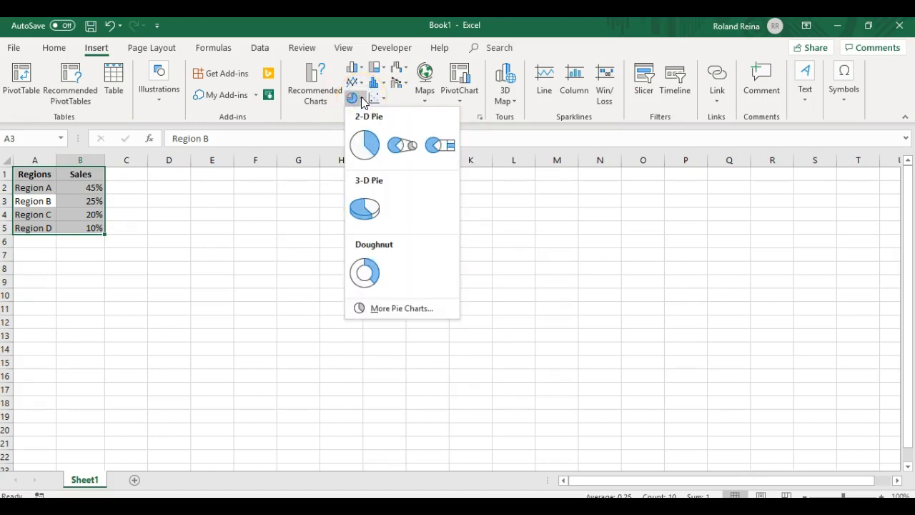
click(366, 146)
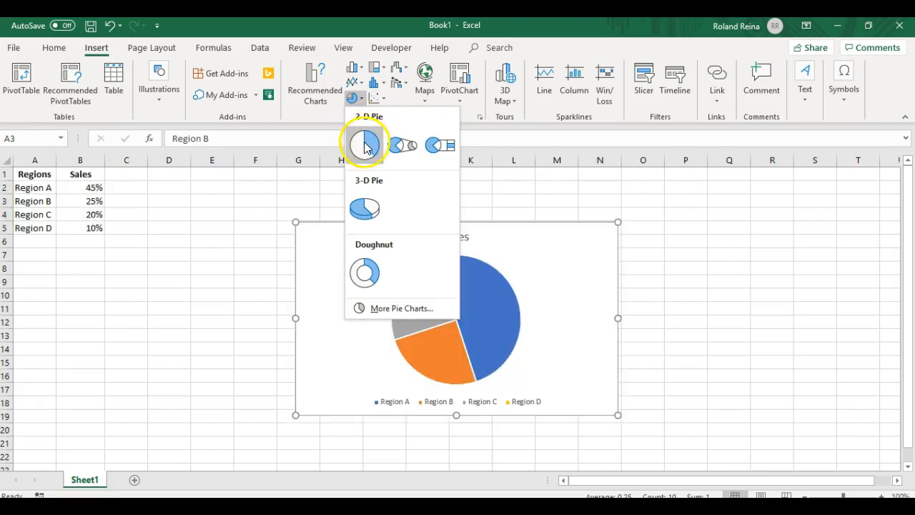
click(364, 143)
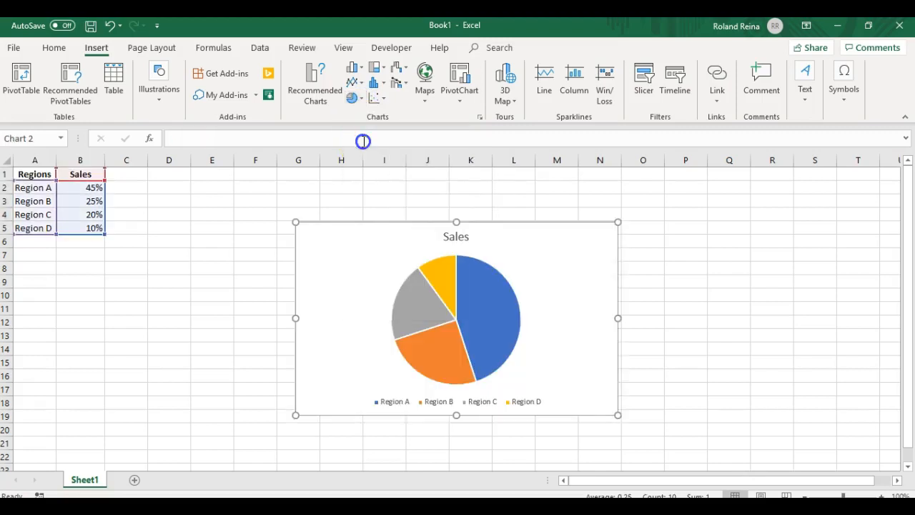
click(358, 135)
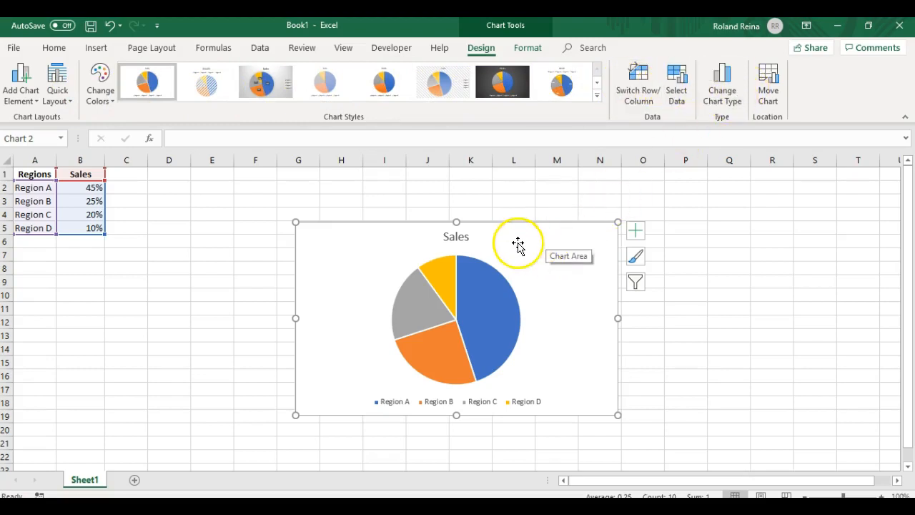
drag(517, 242, 343, 202)
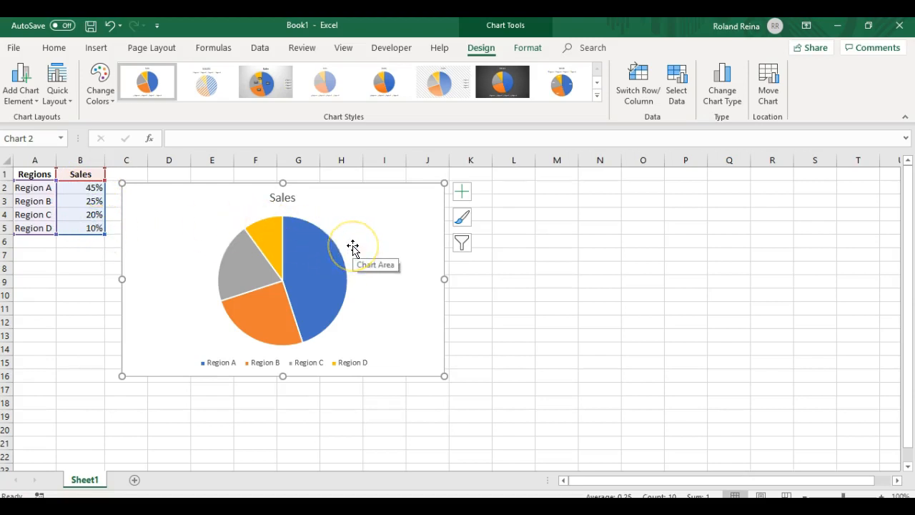
- Add data labels to the pie chart's Sales series
mouse_move(303, 256)
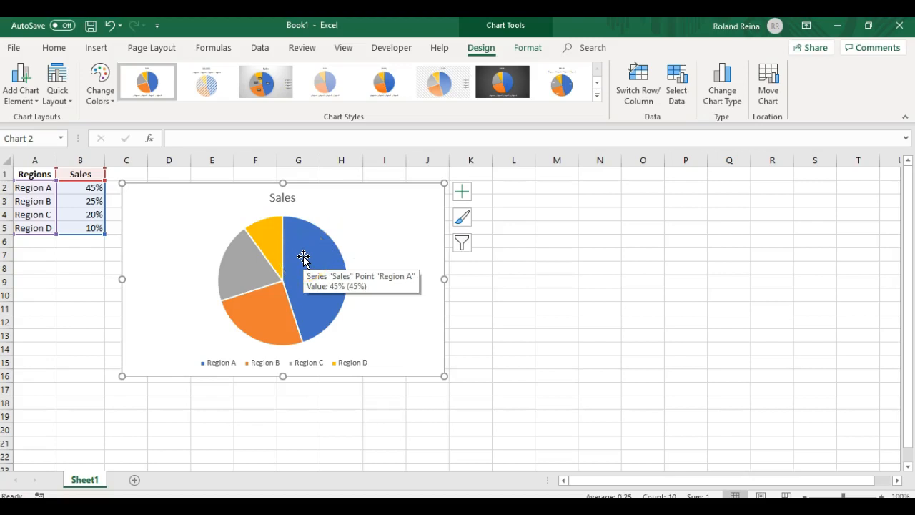
right_click(303, 257)
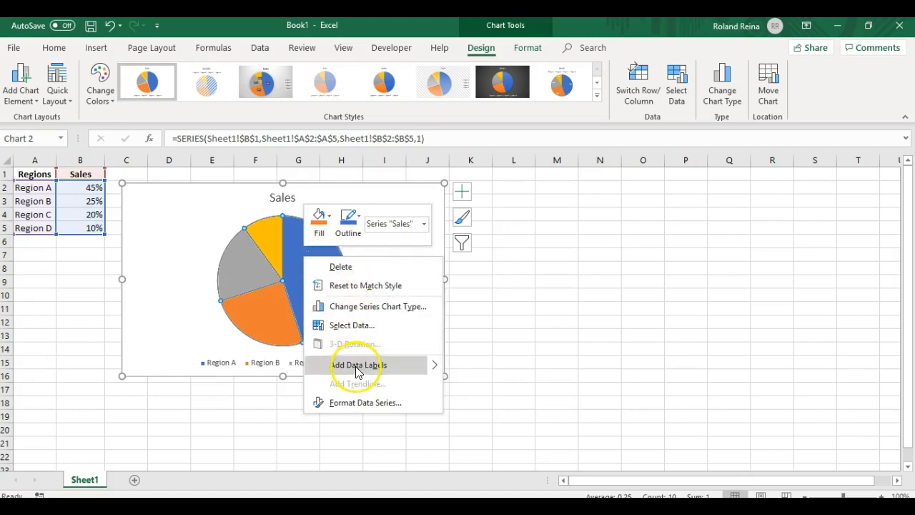
mouse_move(435, 366)
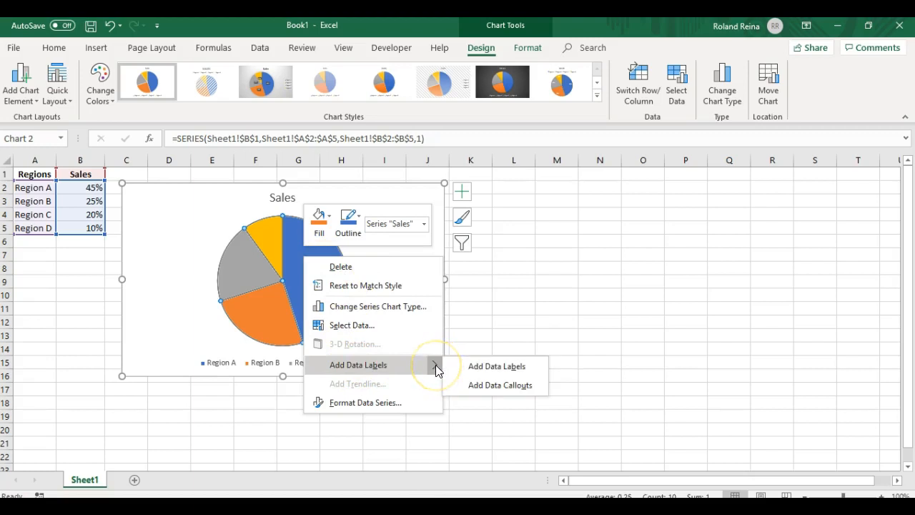
click(480, 371)
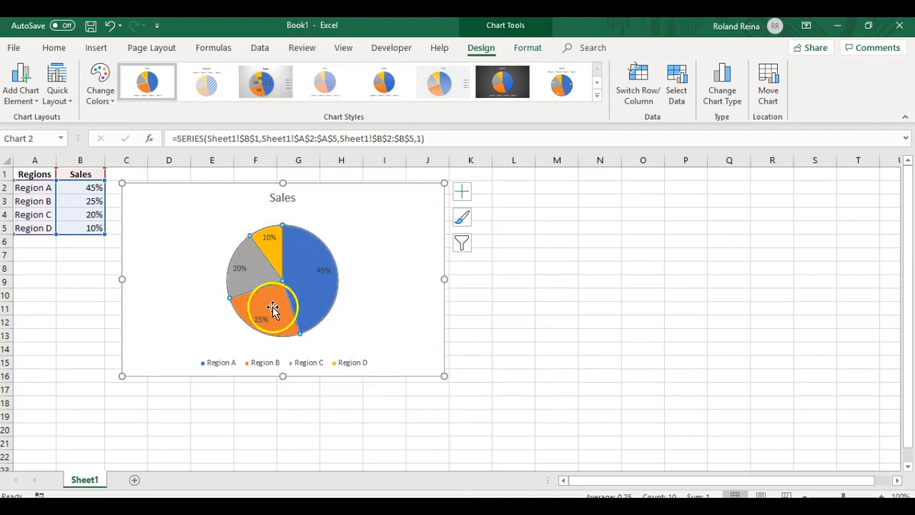
- Browse the pie slices and the chart's style, color and filter options
mouse_move(272, 304)
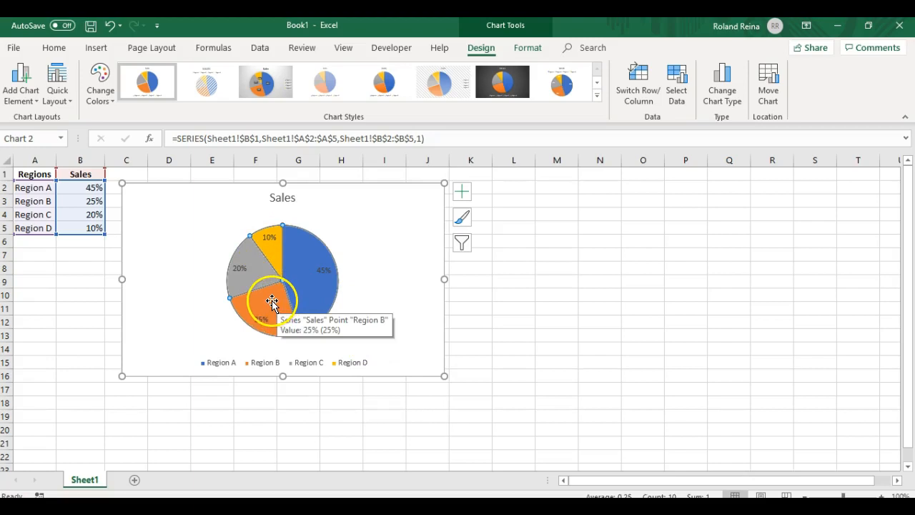
mouse_move(243, 288)
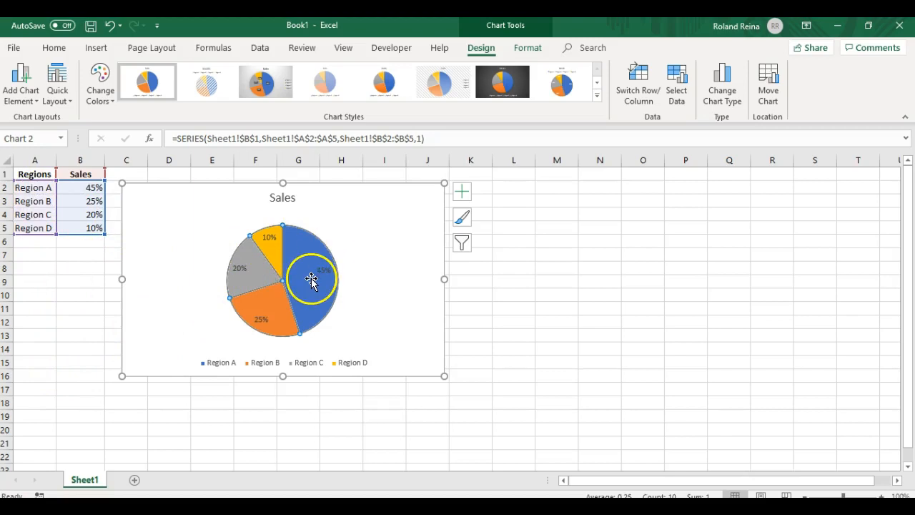
mouse_move(309, 278)
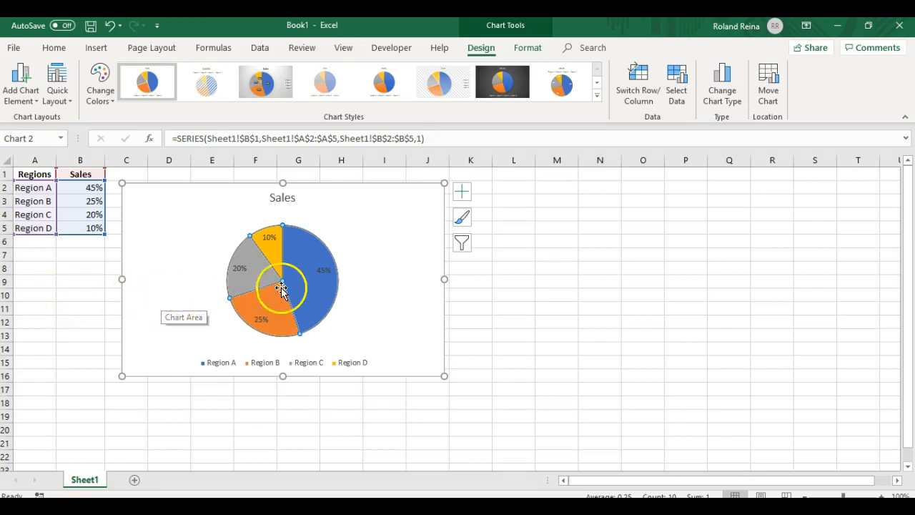
click(463, 219)
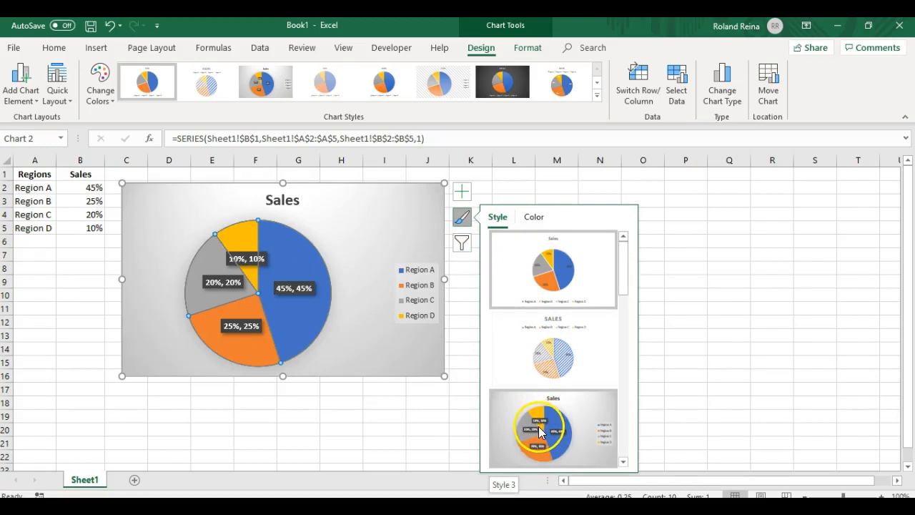
click(534, 218)
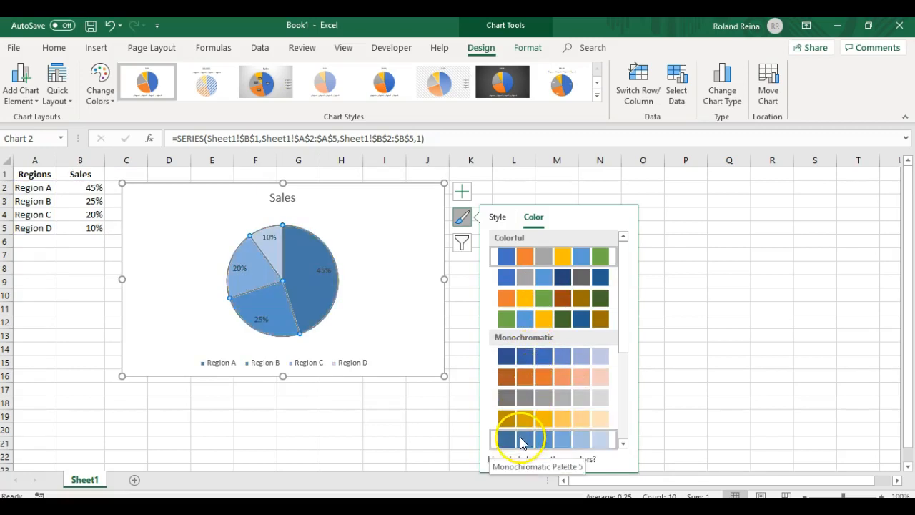
click(462, 244)
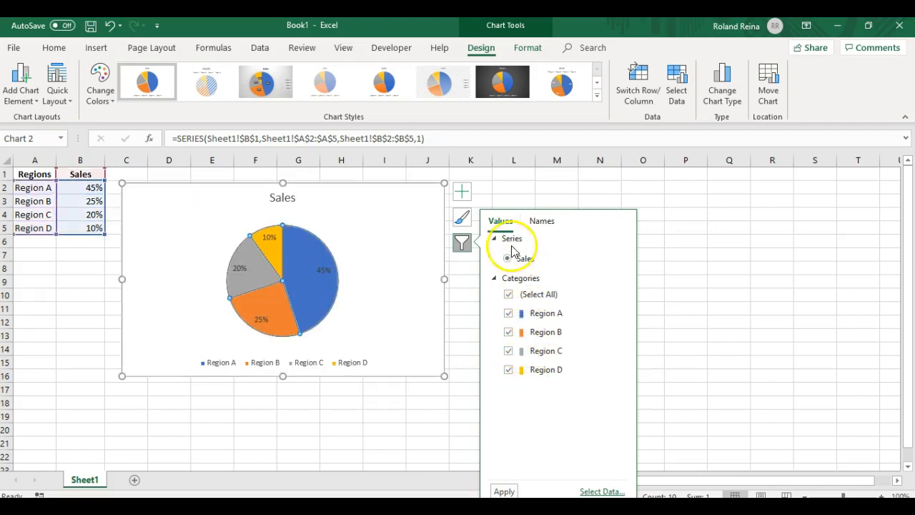
click(403, 234)
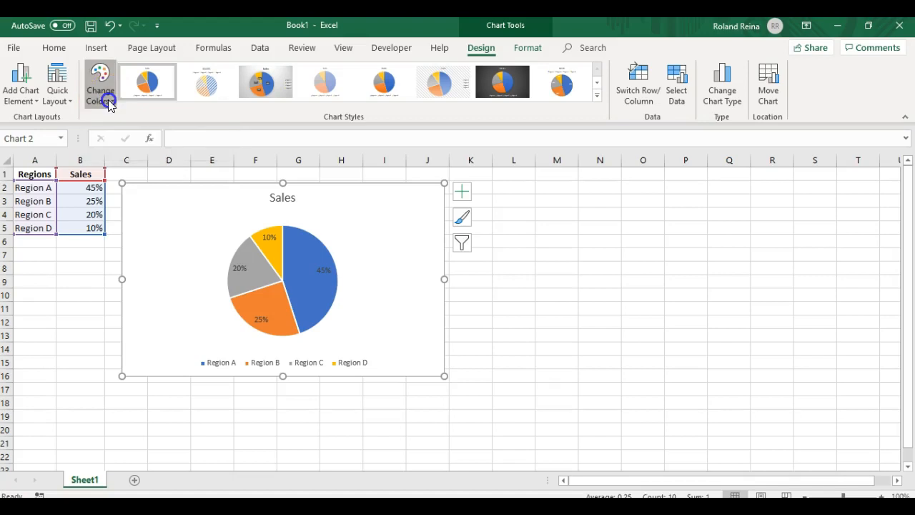
- Place the chart title above the chart
click(108, 100)
click(108, 99)
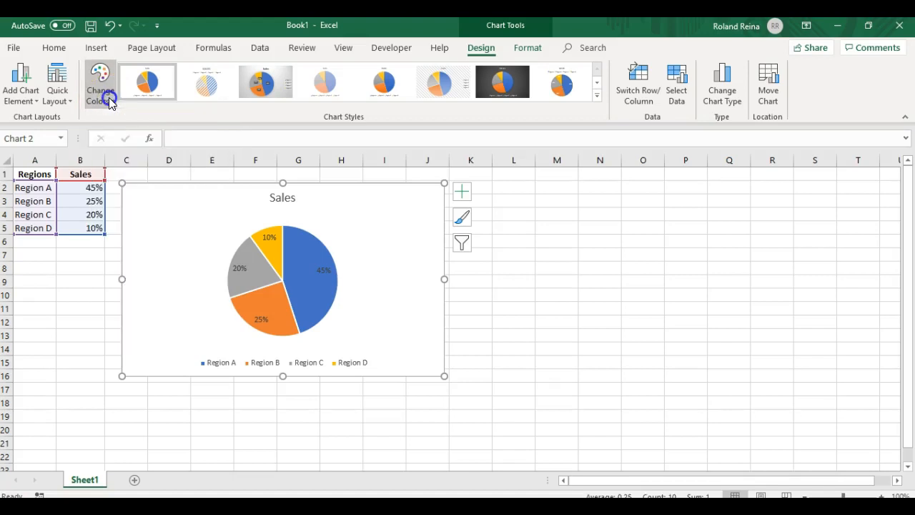
click(36, 104)
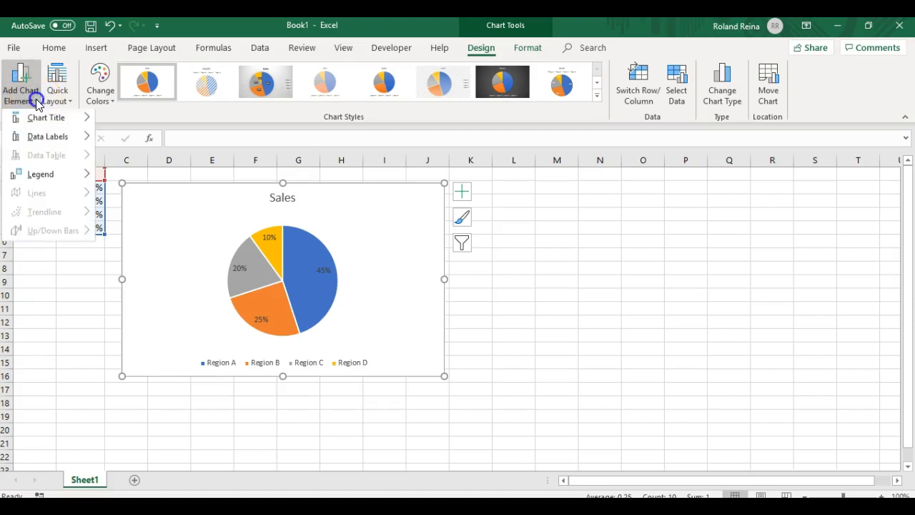
mouse_move(41, 123)
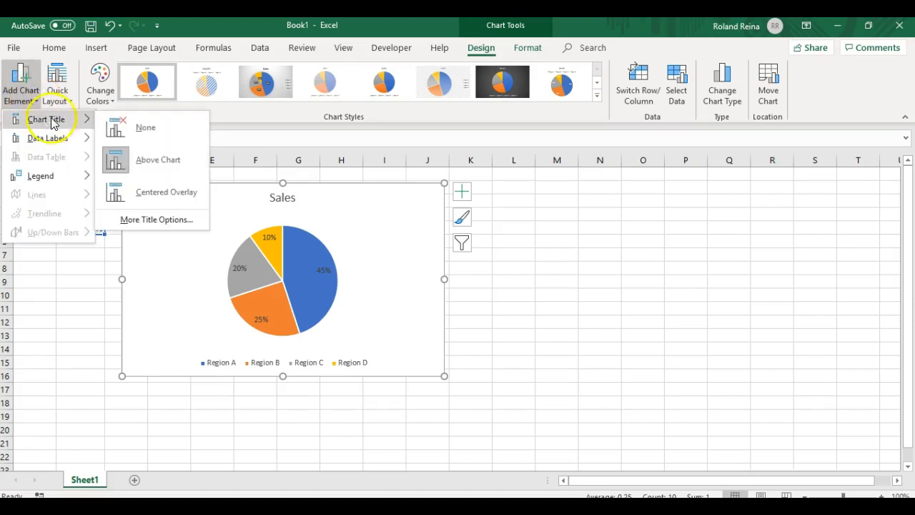
click(146, 163)
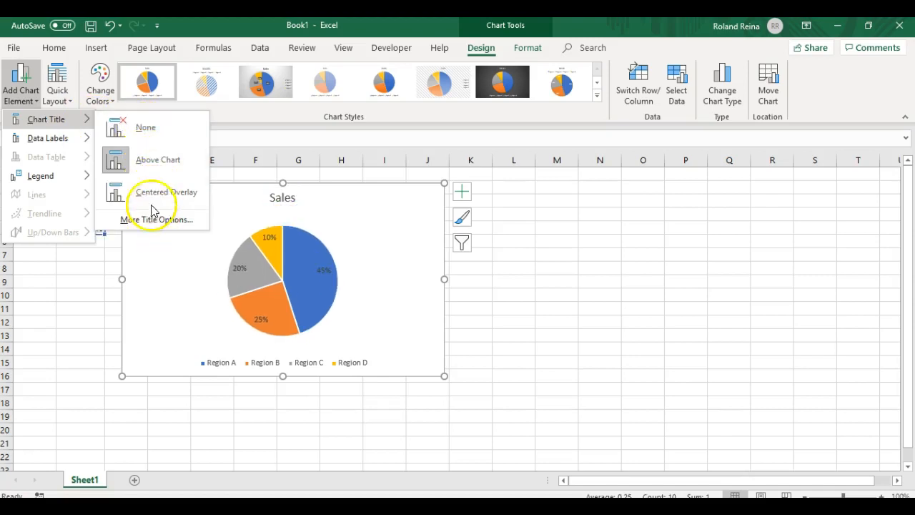
- Change the pie chart's data labels to Data Callout
mouse_move(47, 142)
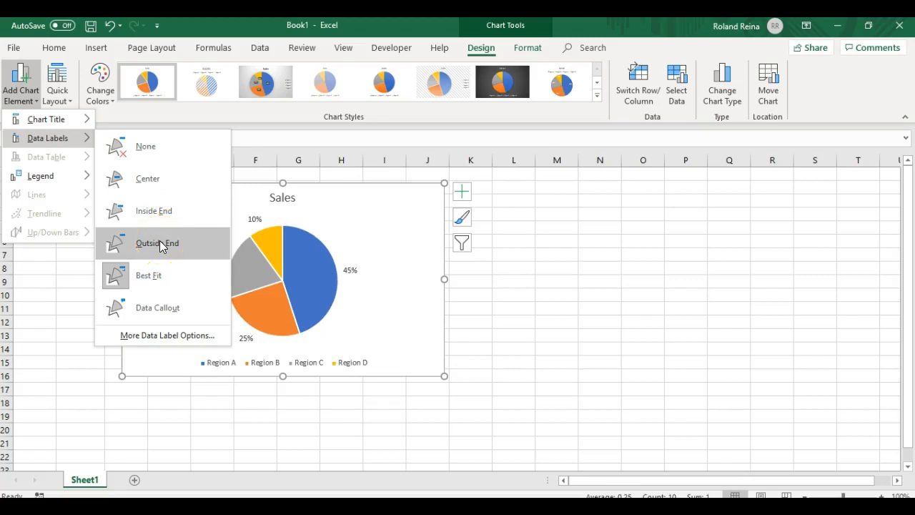
click(147, 279)
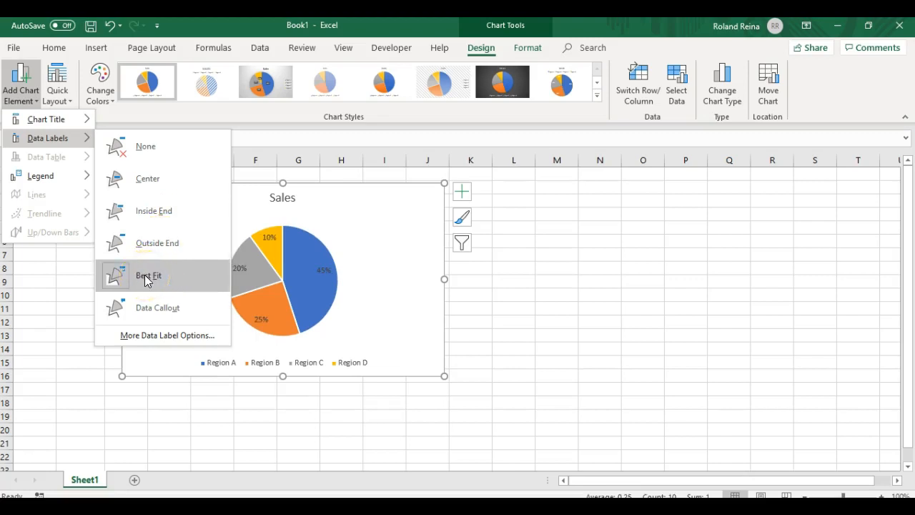
click(157, 314)
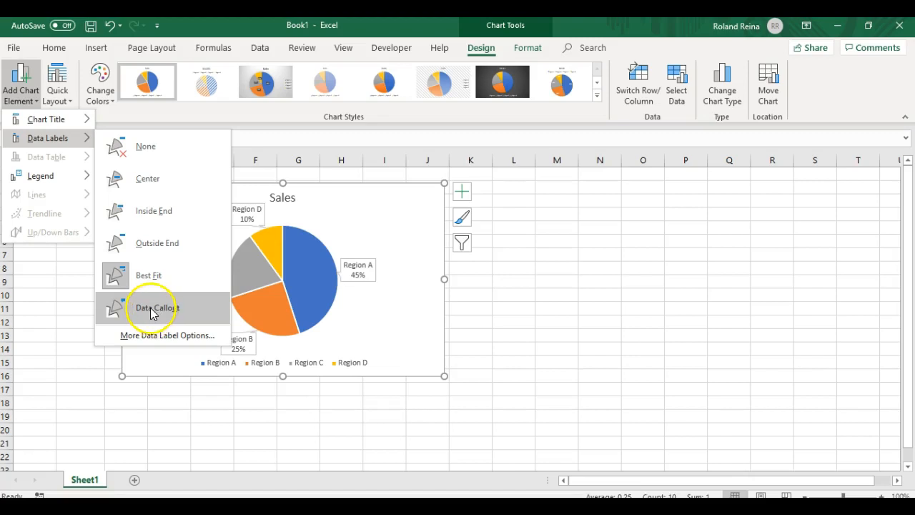
click(151, 312)
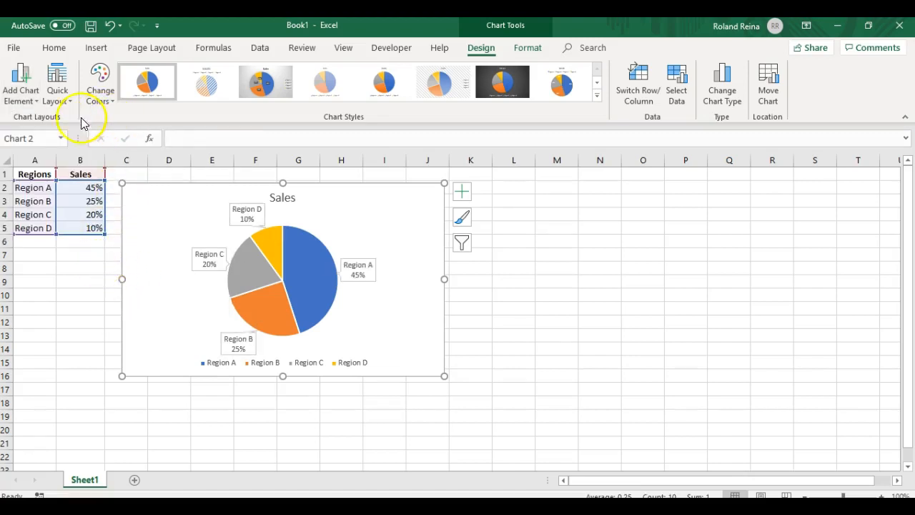
- Review the chart's legend position options
click(33, 104)
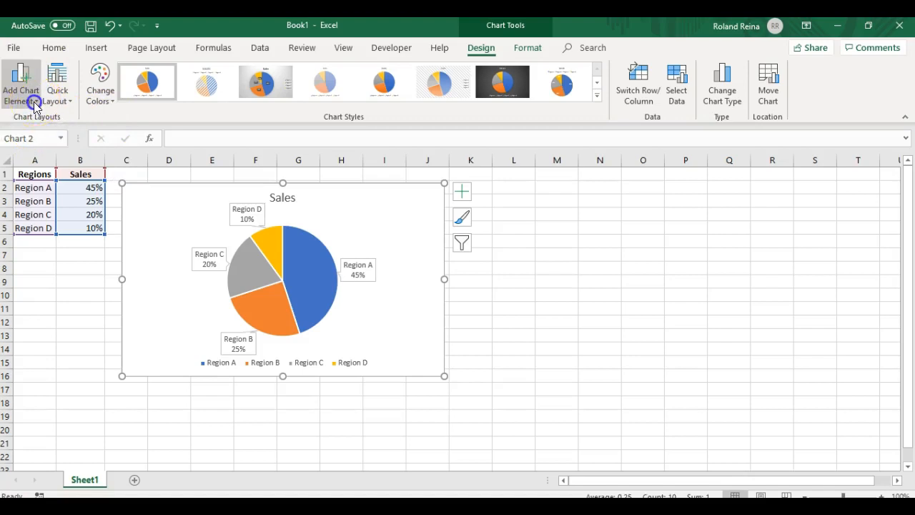
click(40, 178)
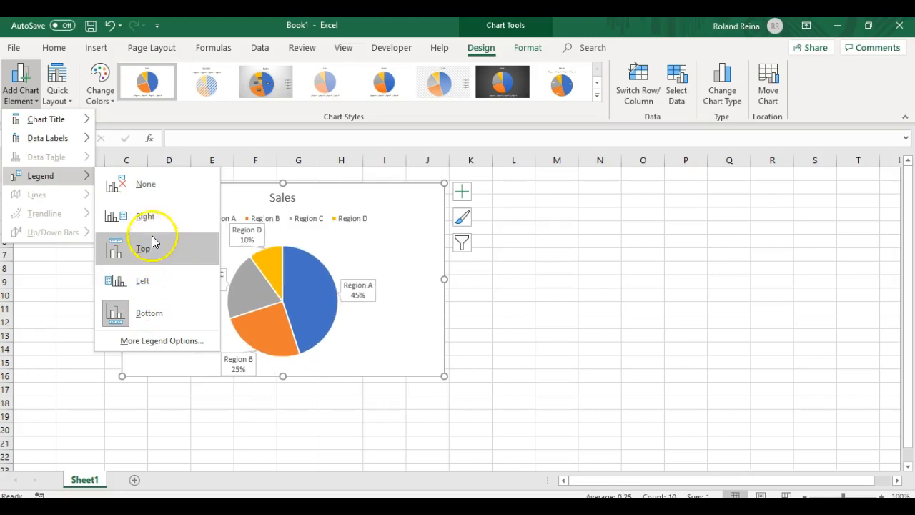
click(201, 410)
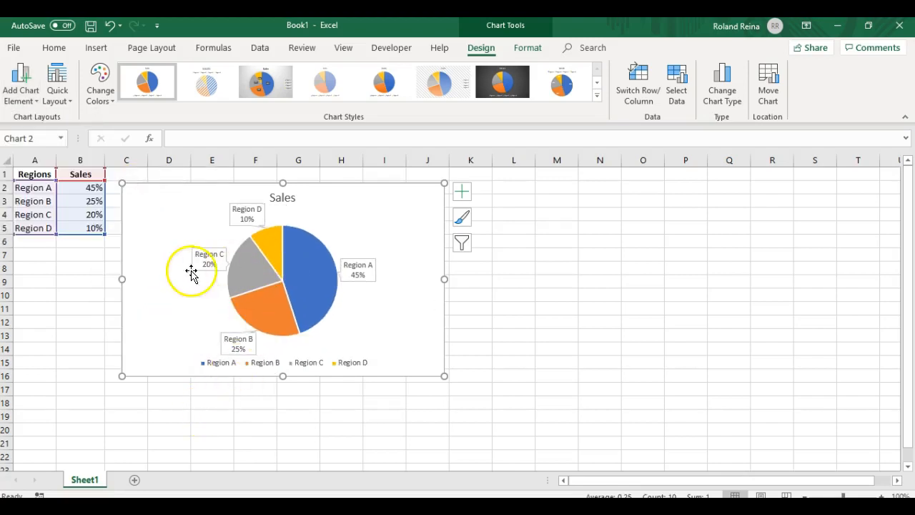
- Switch to the Access Database Video scripts document in Word
right_click(163, 237)
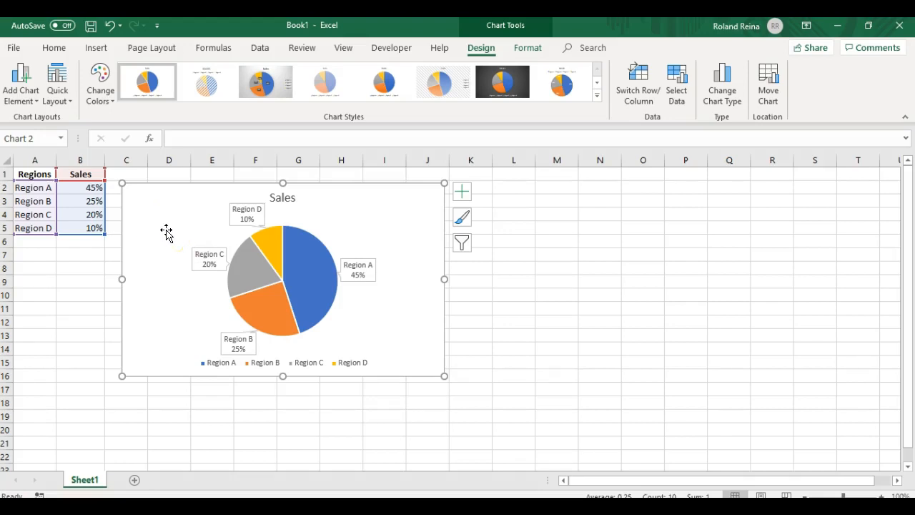
mouse_move(411, 504)
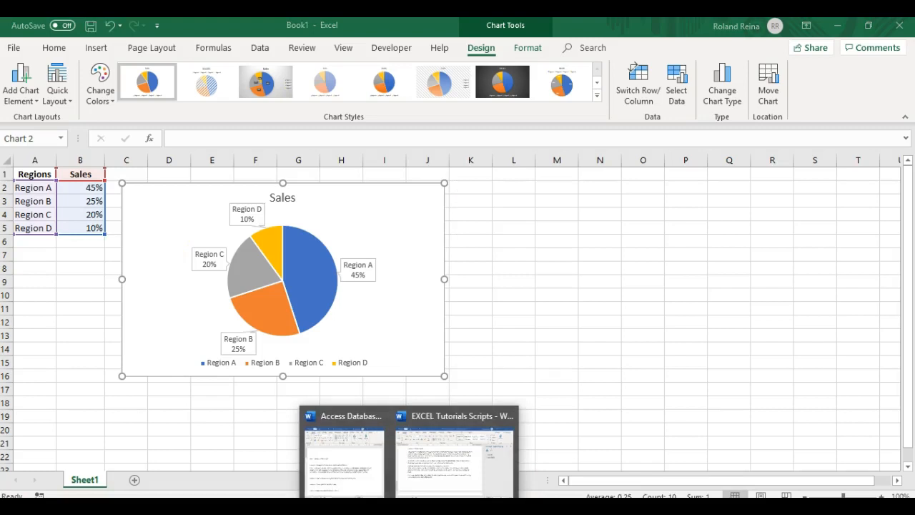
click(365, 473)
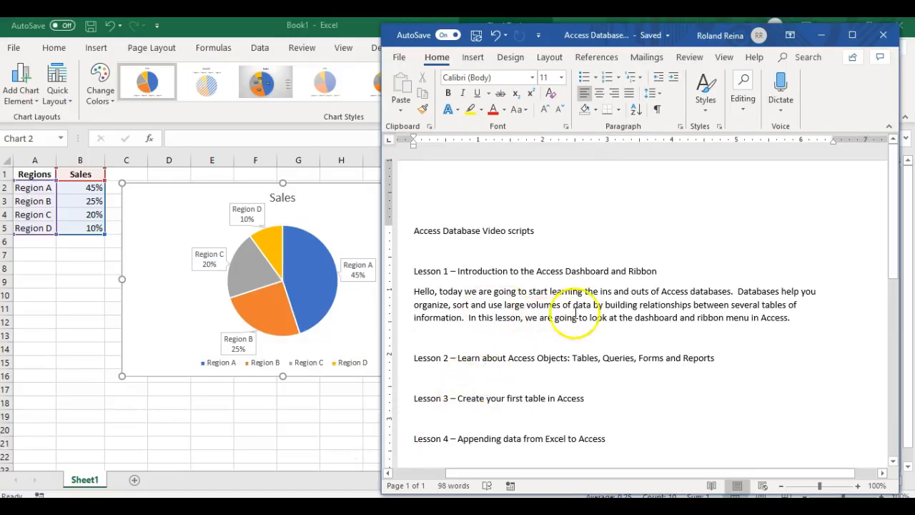
- Scroll the Word document and place the insertion point in the blank space below the Lesson 5 heading
scroll(589, 297, down, 5)
scroll(589, 298, down, 3)
scroll(588, 298, up, 1)
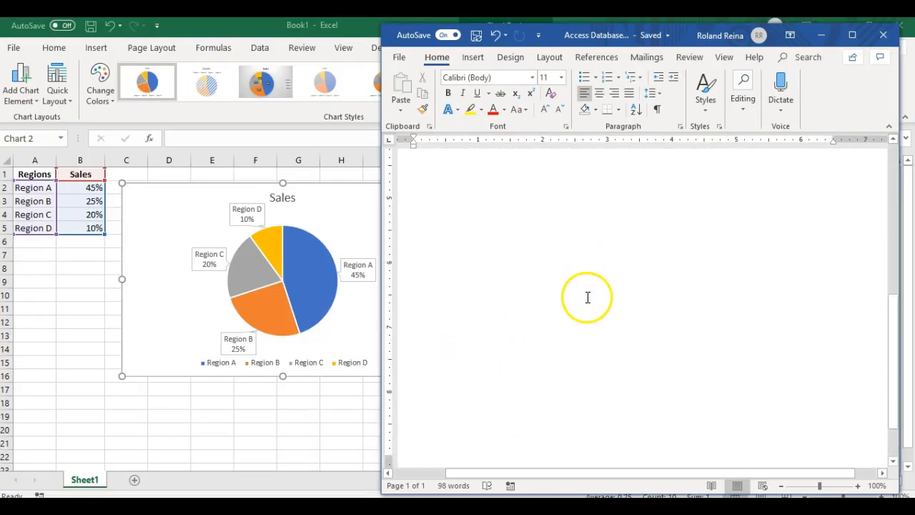
scroll(463, 270, up, 1)
click(460, 264)
scroll(493, 270, down, 1)
click(482, 265)
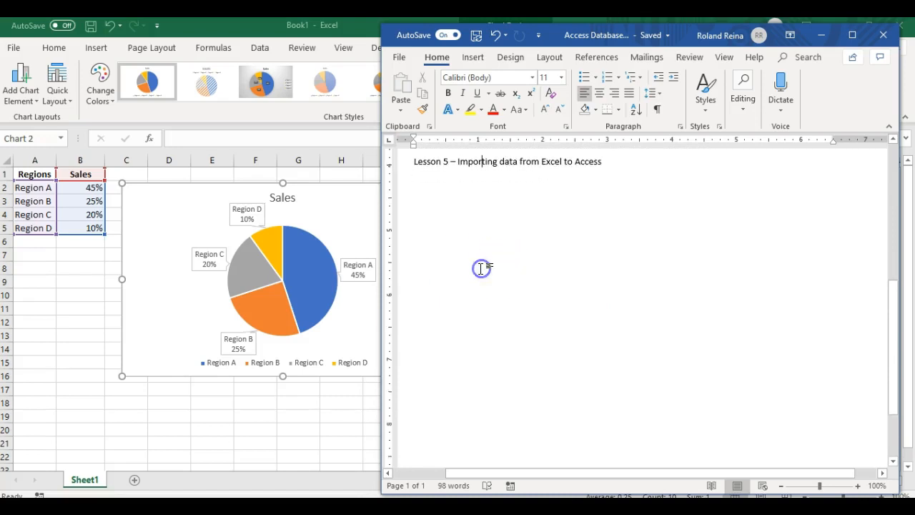
- Select the pie chart in the Excel sheet and copy it
click(160, 207)
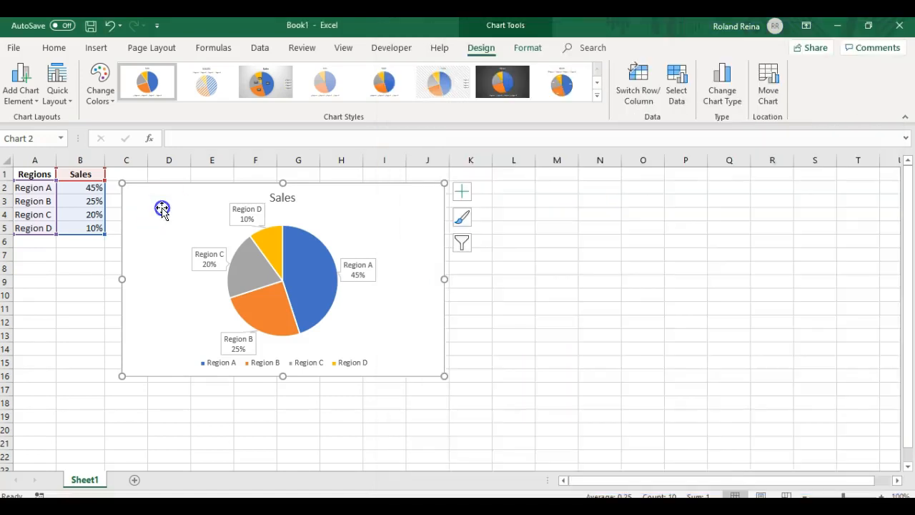
right_click(164, 201)
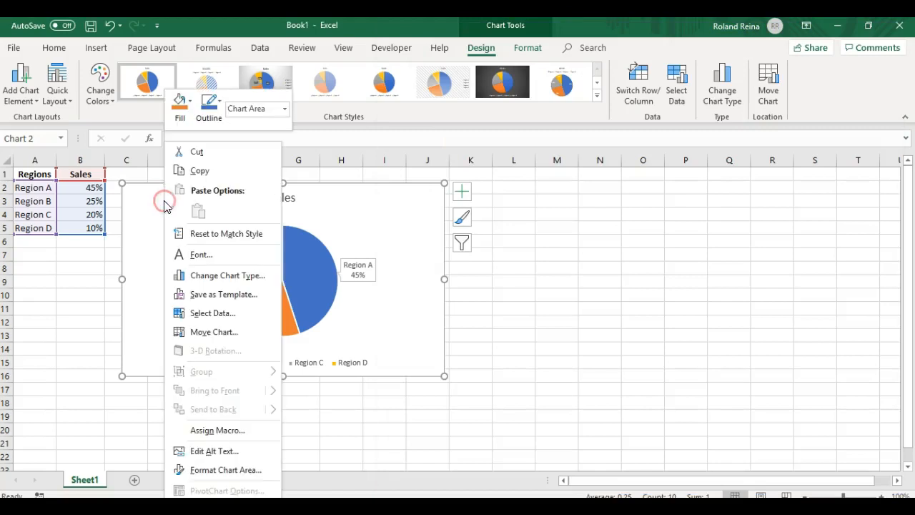
click(197, 175)
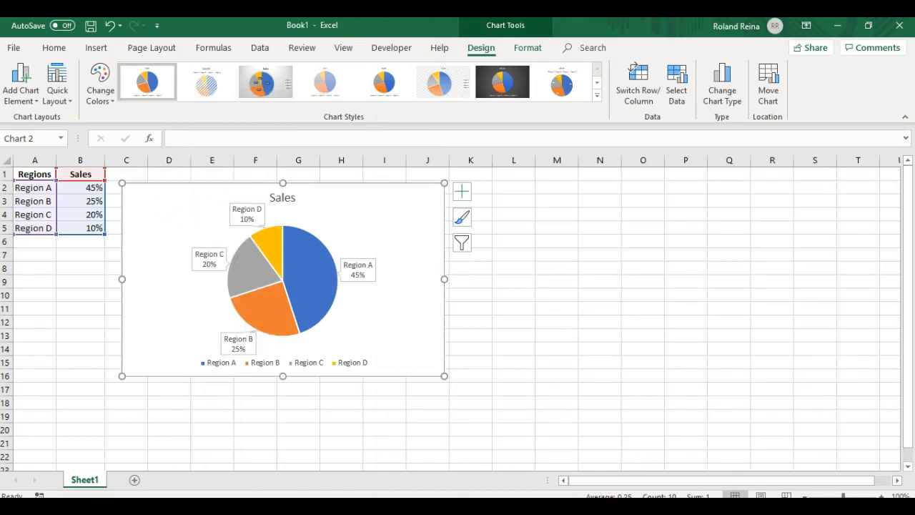
- Switch back to the Access Database document and paste the chart below Lesson 5 using the destination theme with linked data
mouse_move(411, 509)
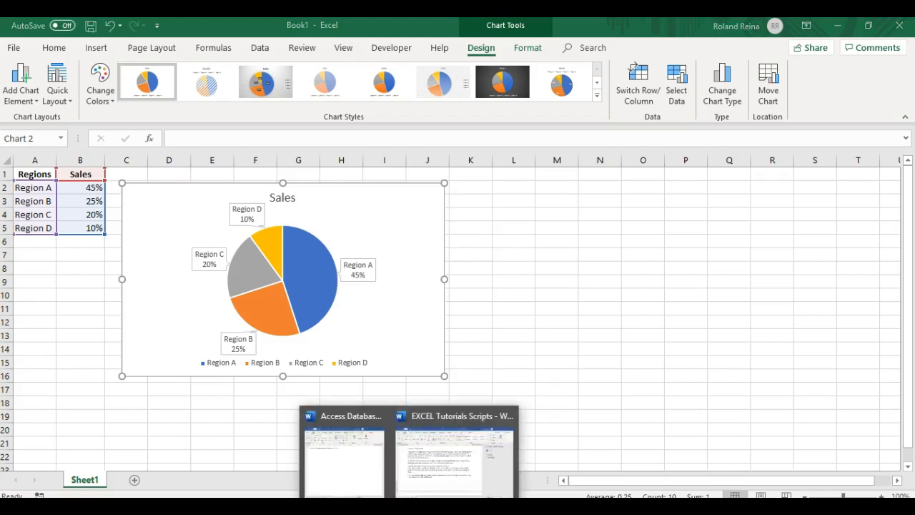
click(374, 469)
right_click(450, 254)
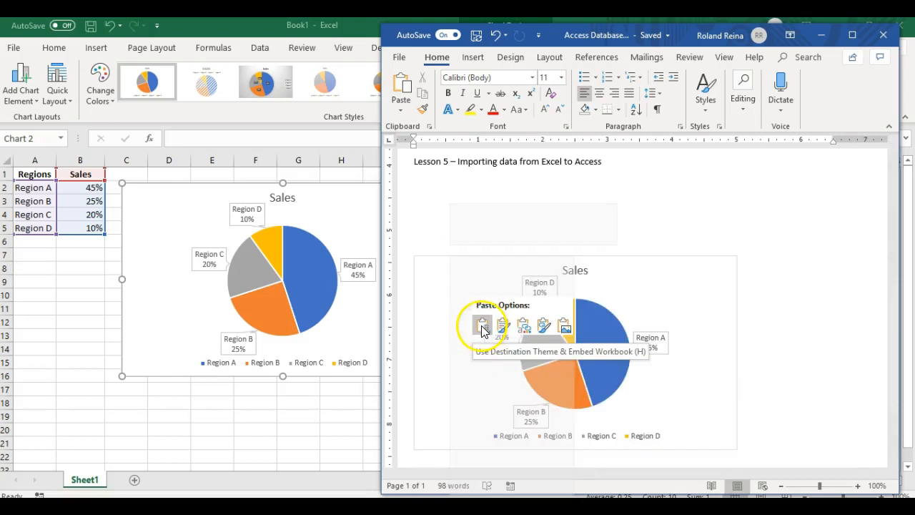
click(523, 327)
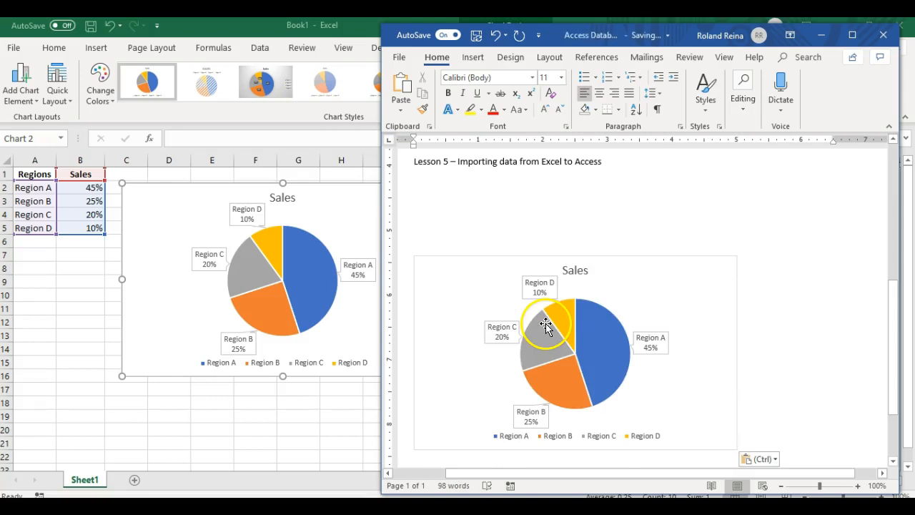